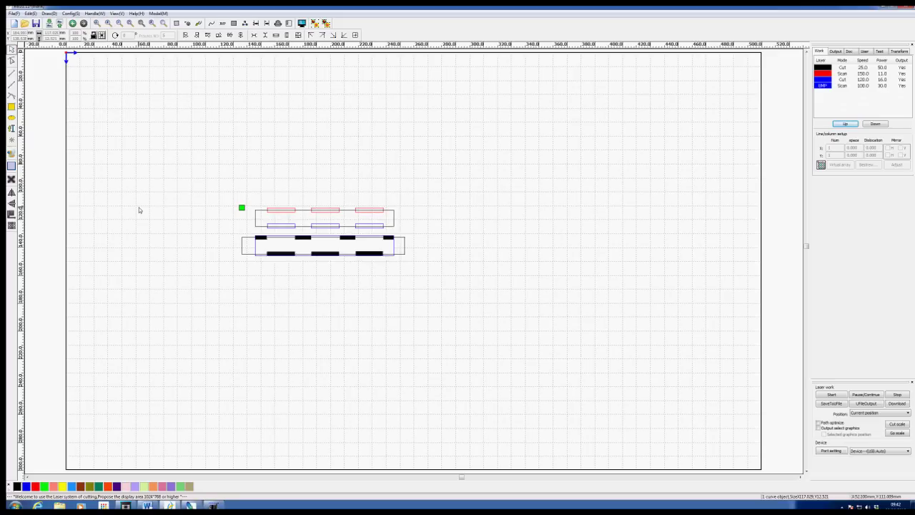
Set the red scan layer's speed to 50 mm/s and both its minimum and maximum power to 50%.
click(281, 211)
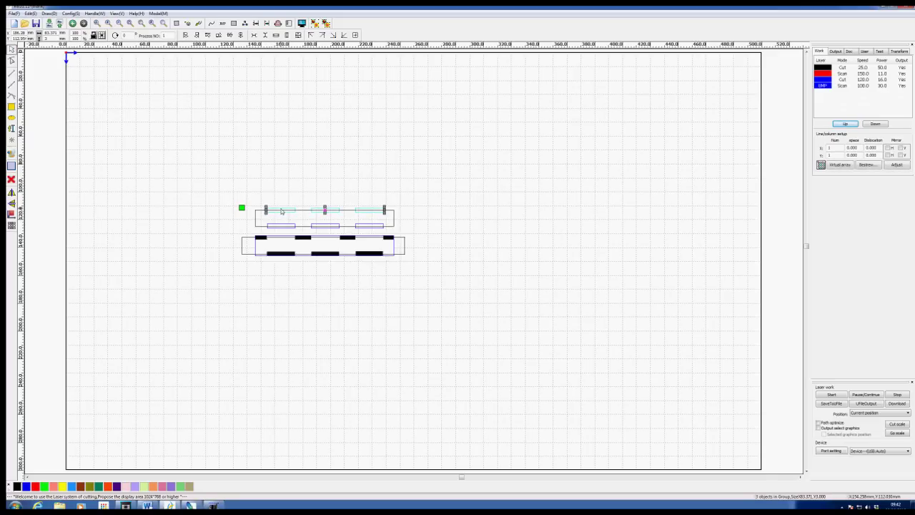
click(819, 73)
double_click(819, 73)
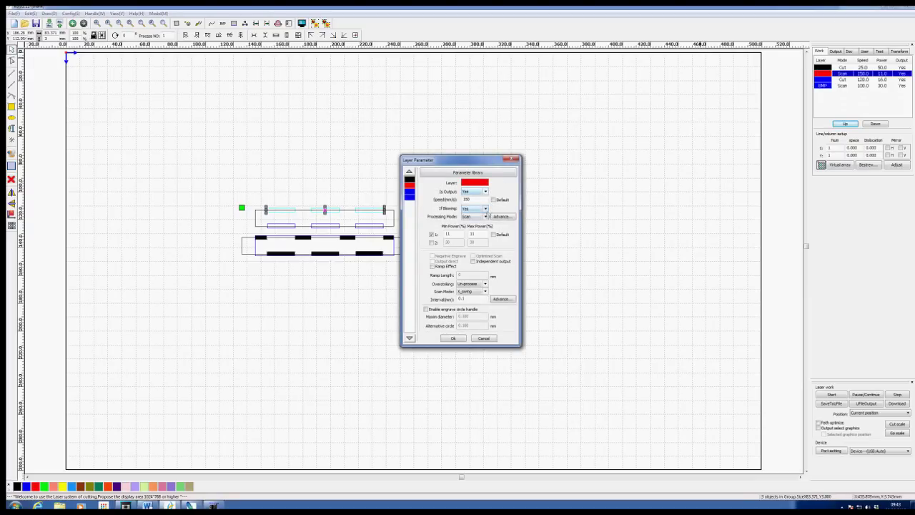
double_click(464, 199)
text(5)
double_click(448, 234)
text(50)
key(Tab)
text(5)
Keep X_swing as the red layer's scan mode and apply its layer parameters.
click(479, 294)
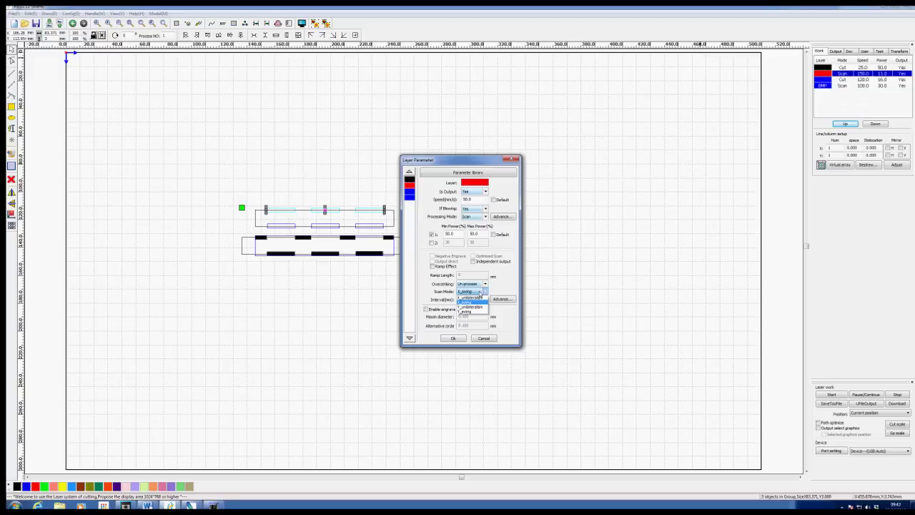
click(479, 293)
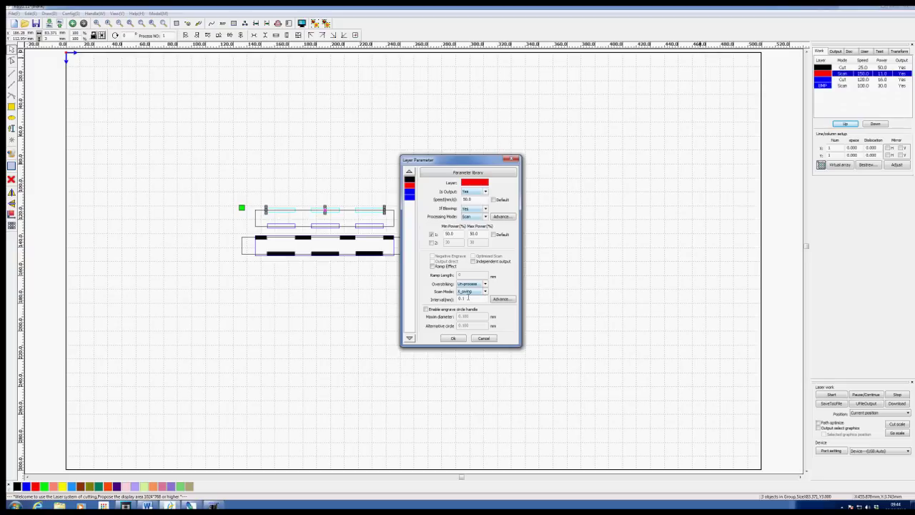
click(453, 338)
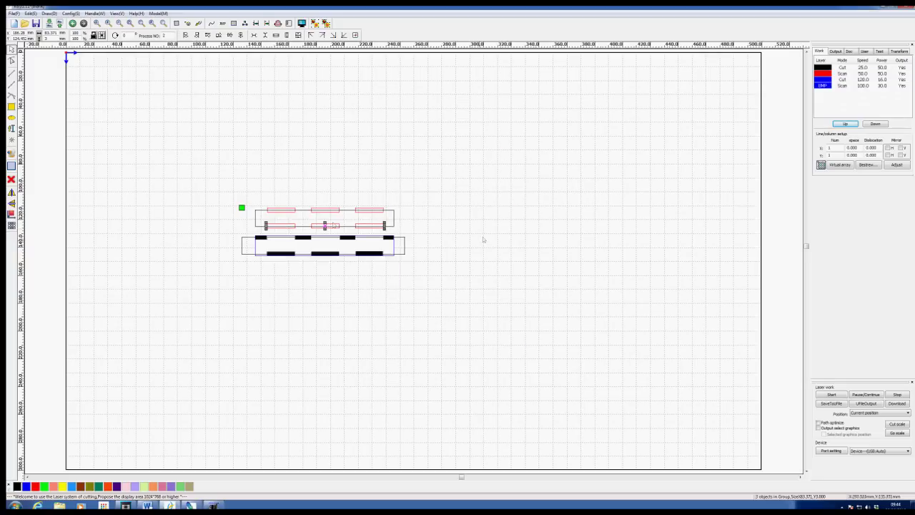
Change the processing mode of the blue cut layer to Scan.
click(825, 80)
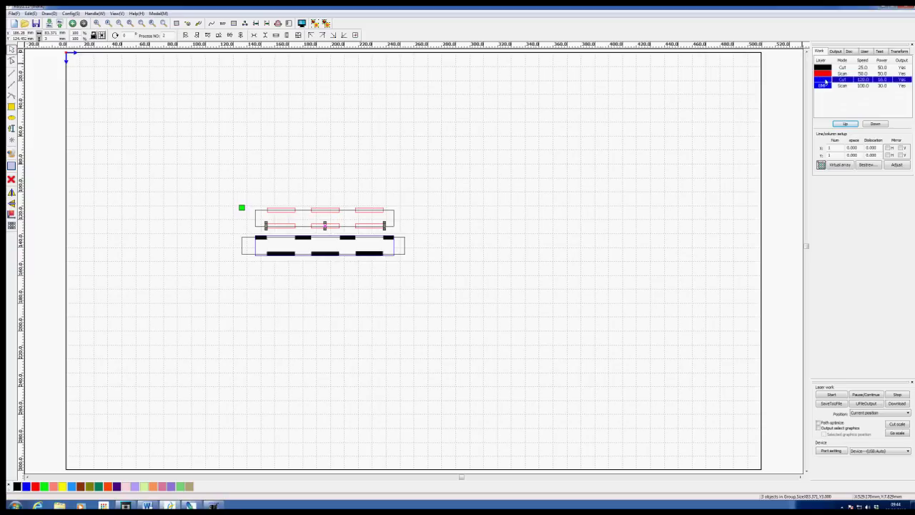
double_click(826, 80)
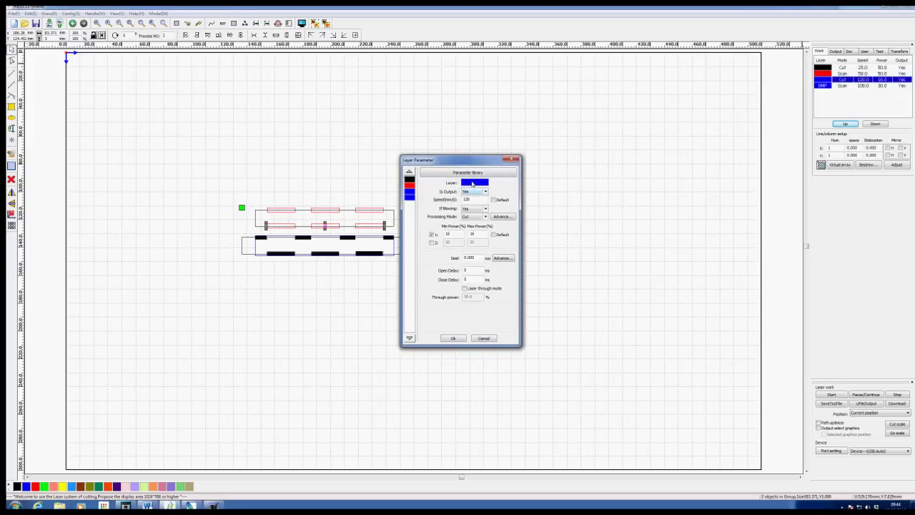
click(485, 216)
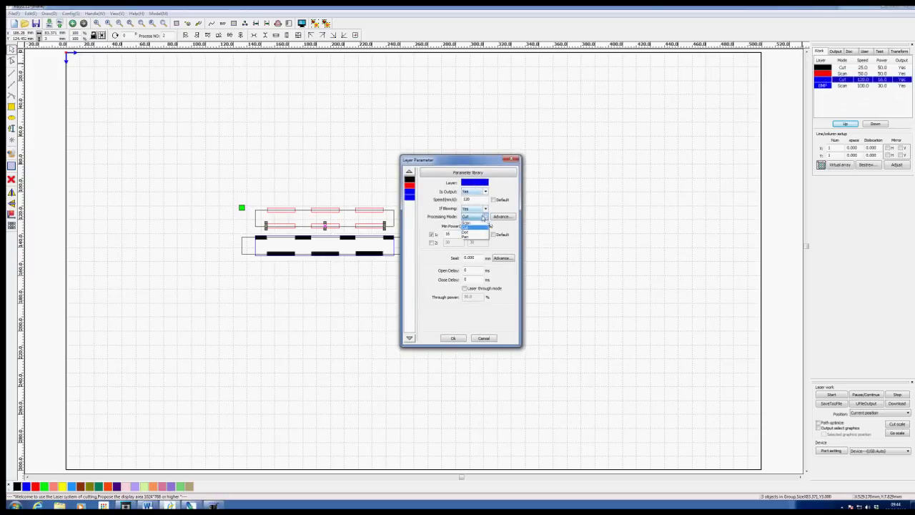
click(471, 223)
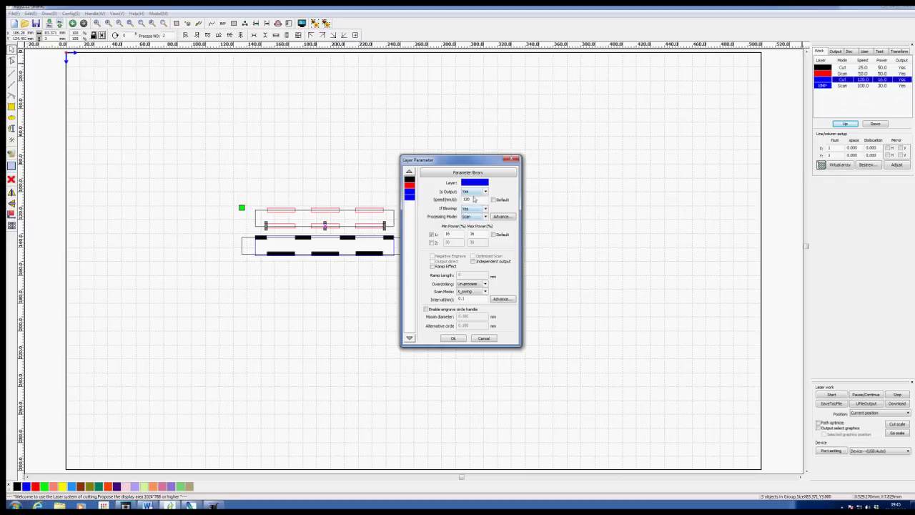
Set the blue layer's speed to 50 mm/s and both its minimum and maximum power to 50%.
double_click(473, 200)
text(50)
double_click(447, 234)
text(5)
double_click(472, 234)
text(5)
Set the blue layer's scan mode to X_unilateralism and apply its layer parameters.
click(484, 292)
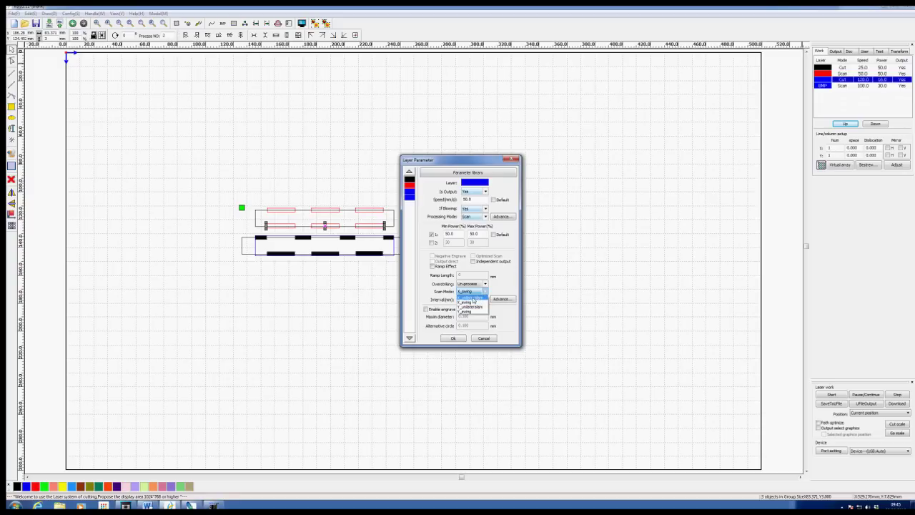
click(473, 299)
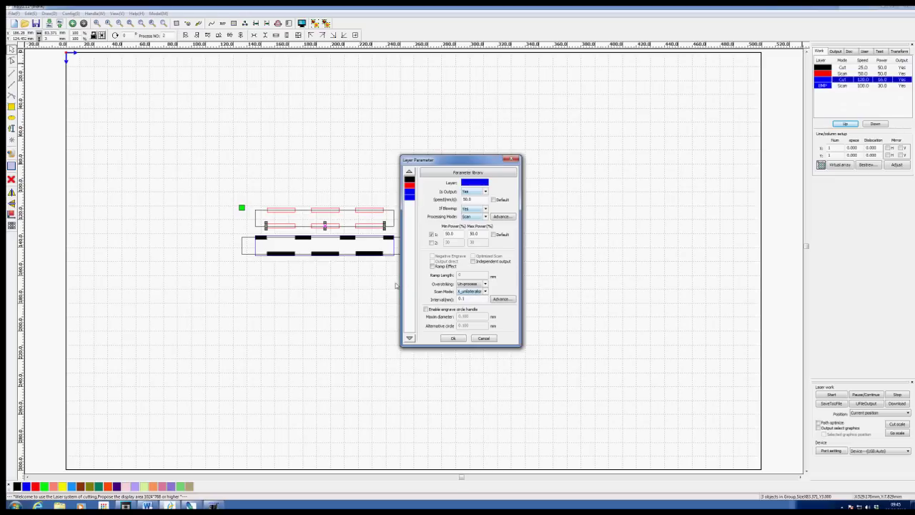
click(453, 338)
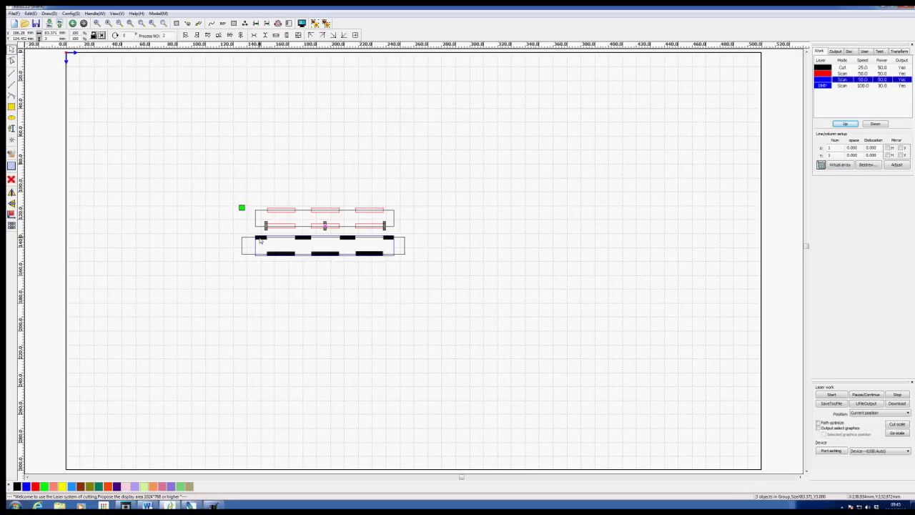
Set the BMP layer's speed to 50 mm/s, and its first laser's minimum power to 5% and maximum power to 50%.
click(822, 86)
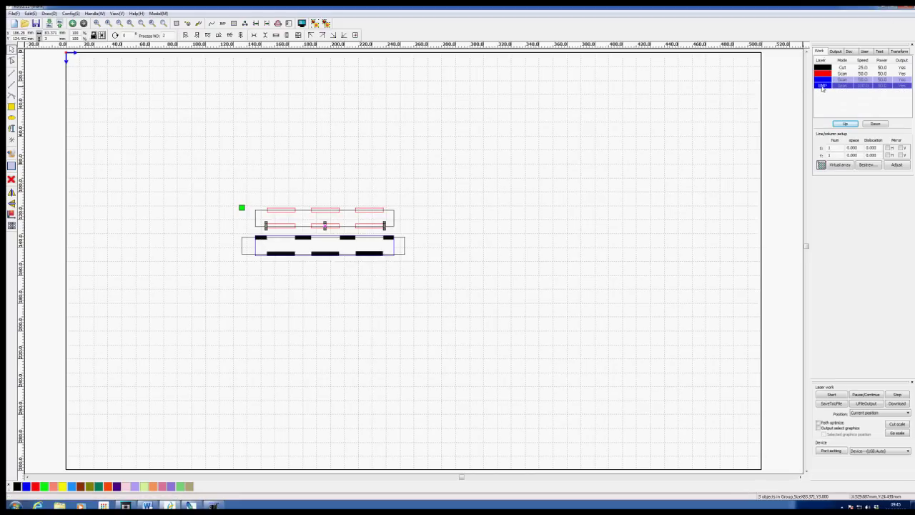
double_click(822, 86)
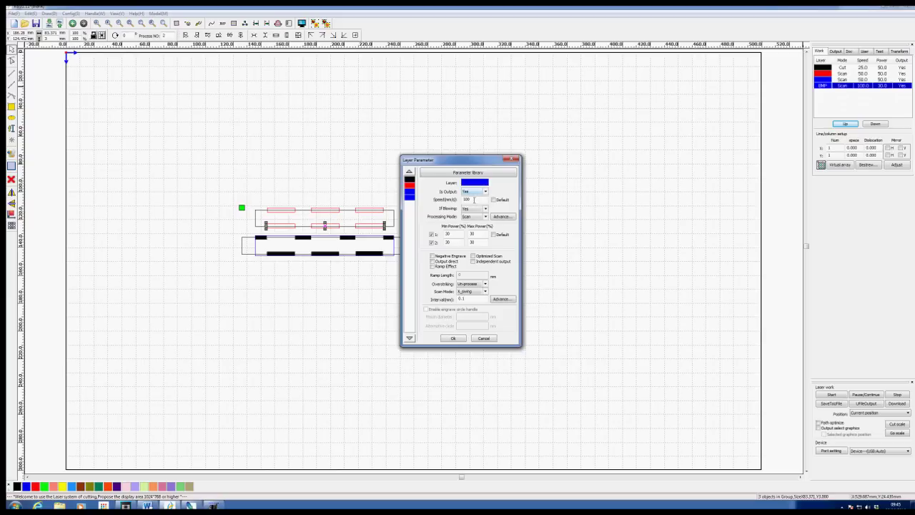
drag(474, 200, 457, 200)
text(50)
click(456, 234)
text(5)
drag(478, 234, 469, 236)
text(5)
text(50)
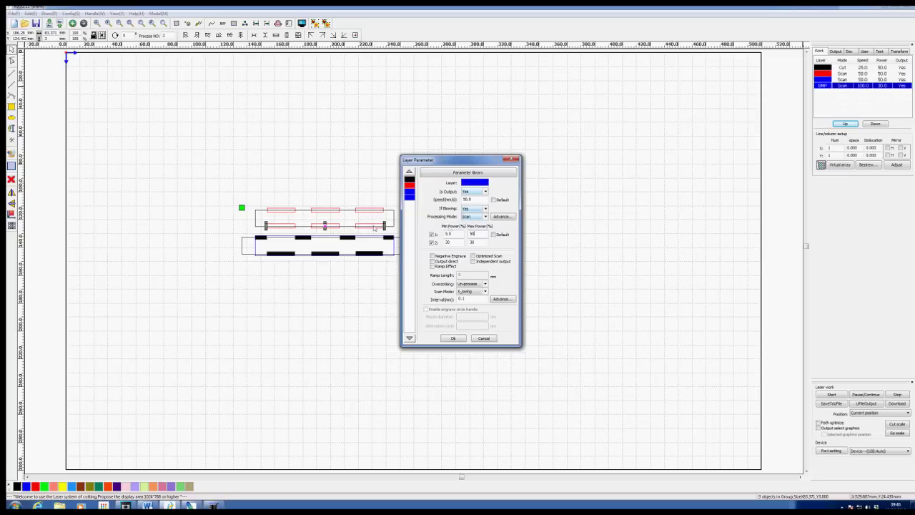